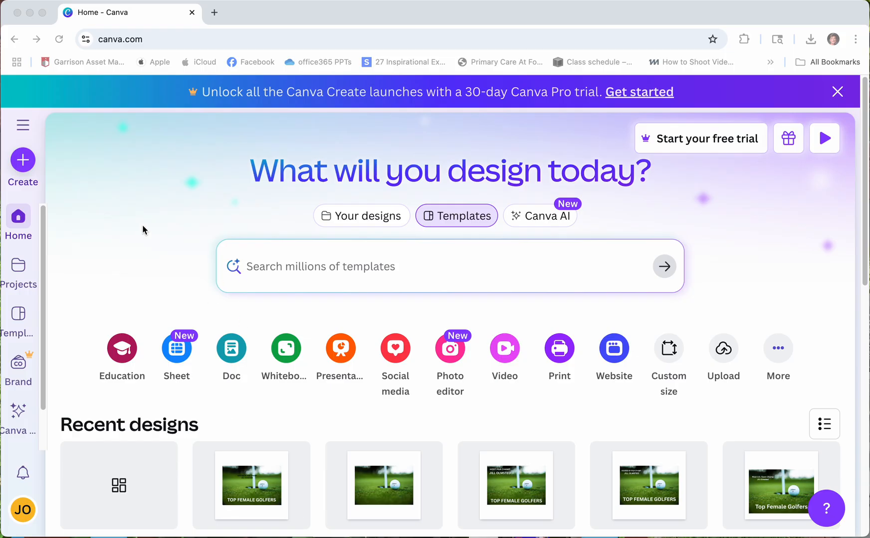
- Create a custom-size blank design of 3000 × 3000 px, keeping pixels as the unit
left_click(157, 209)
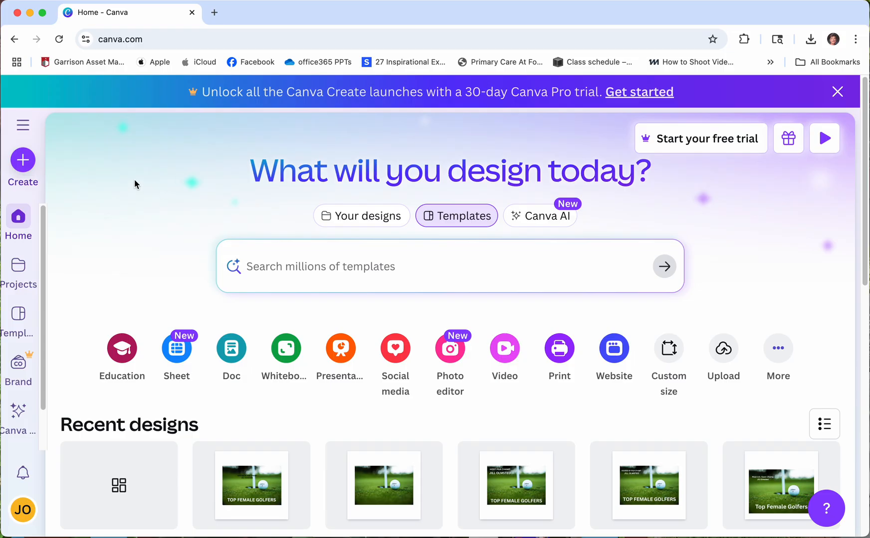
left_click(24, 160)
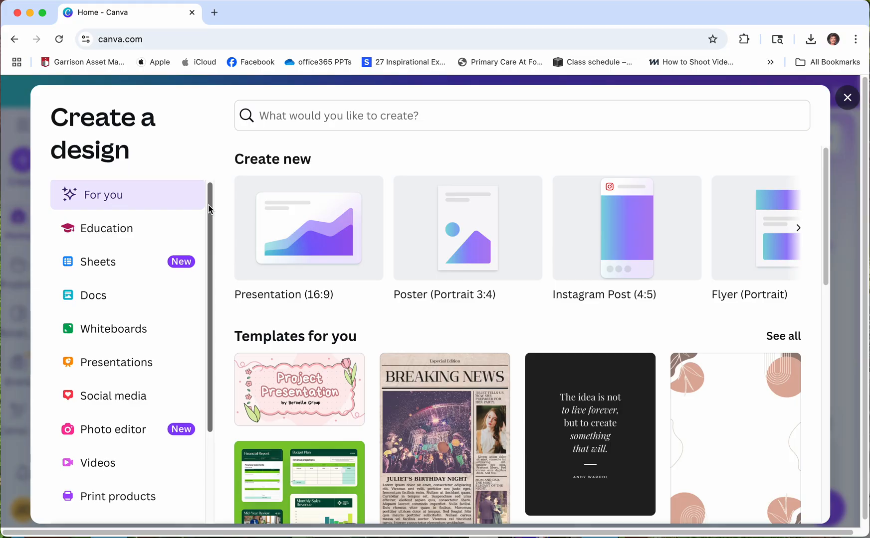
left_click_drag(209, 204, 203, 327)
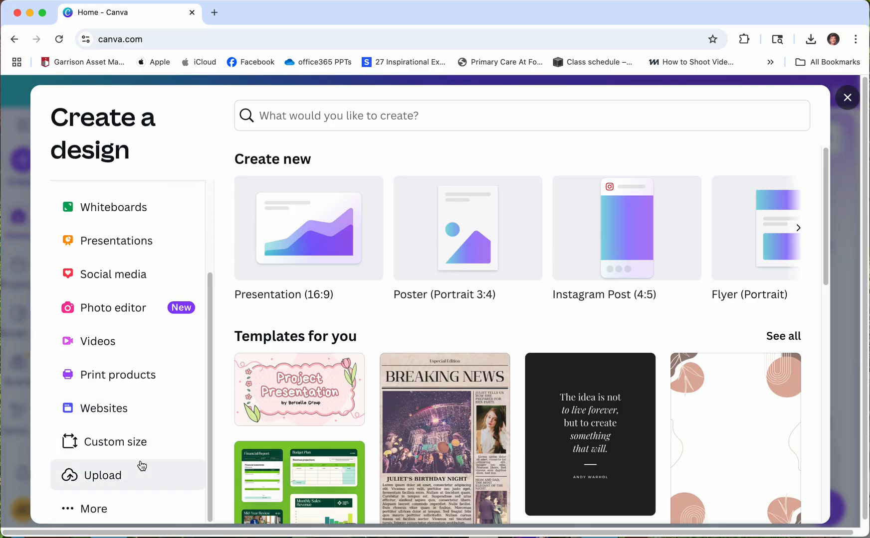
left_click(122, 444)
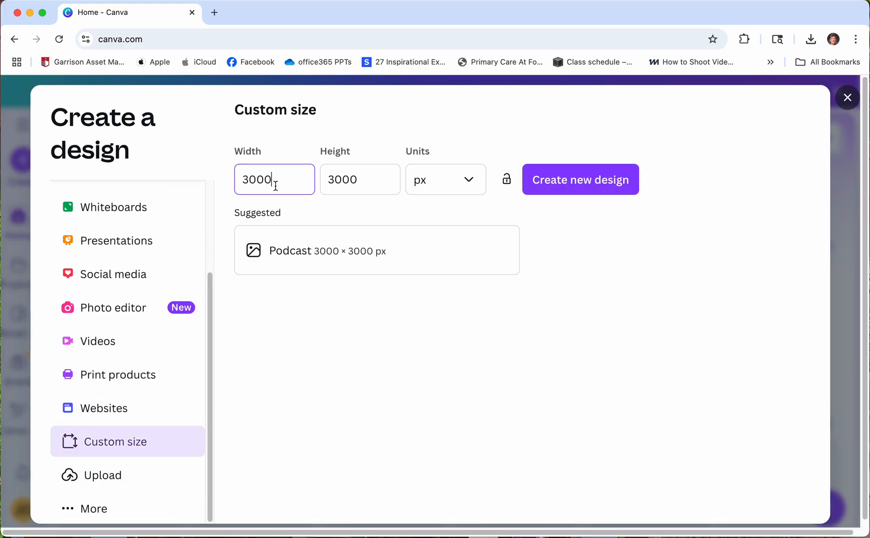
left_click_drag(275, 186, 223, 171)
key("BackSpace")
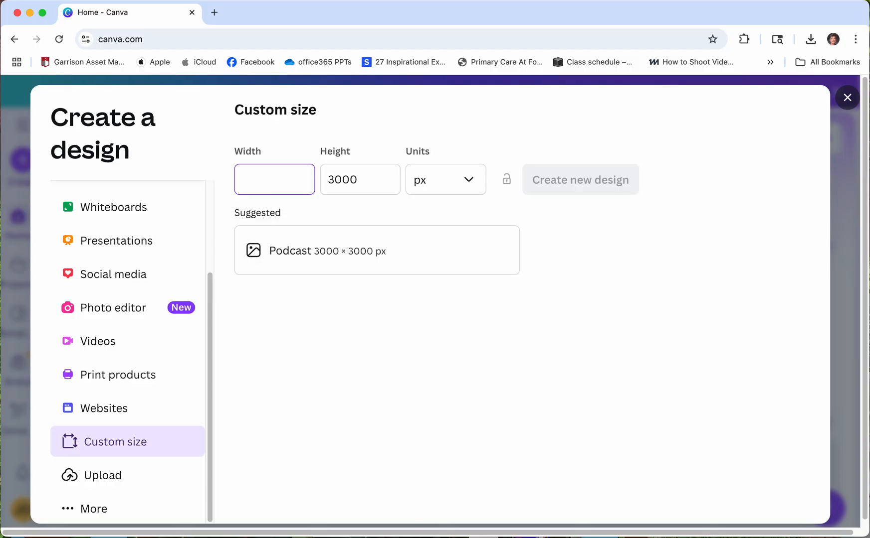
type("3000")
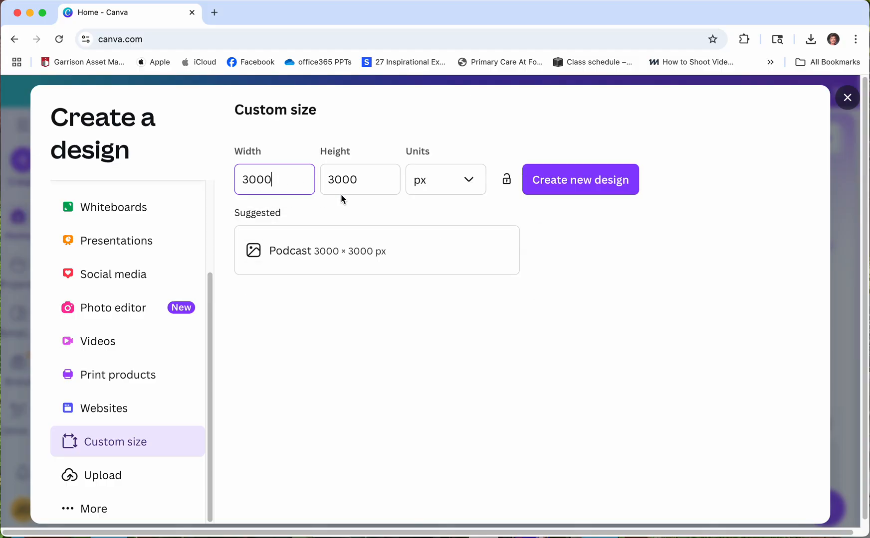
left_click(470, 184)
left_click(436, 218)
left_click(574, 186)
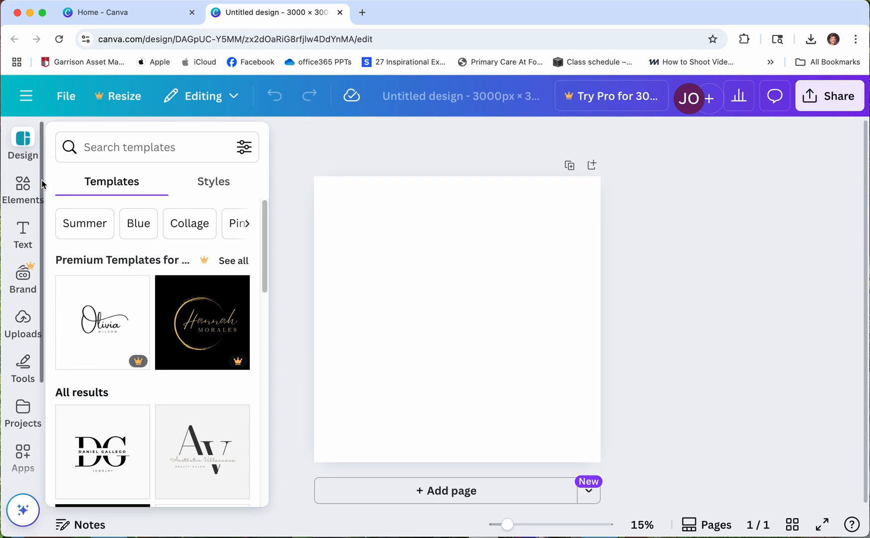
- Search Photos for 'golf' and add the photo of a golf ball beside the hole
scroll(30, 275, "down", 5)
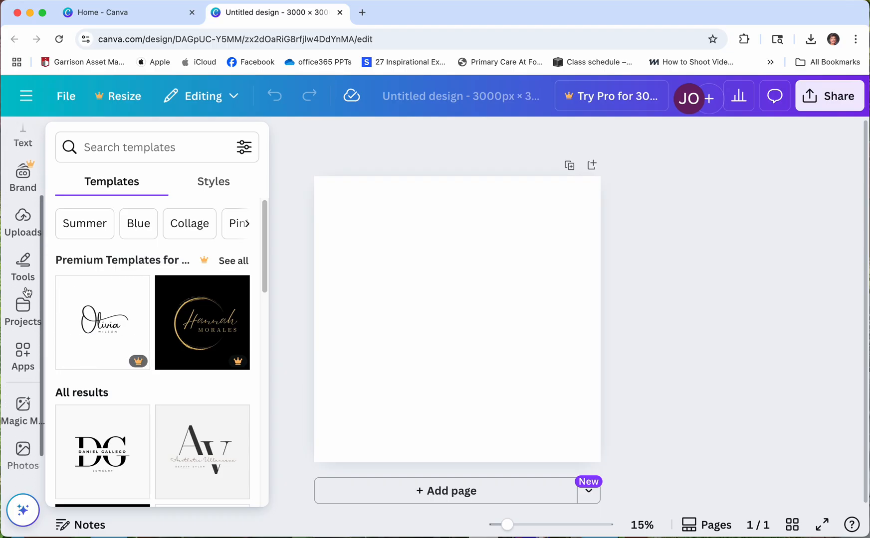
left_click(20, 421)
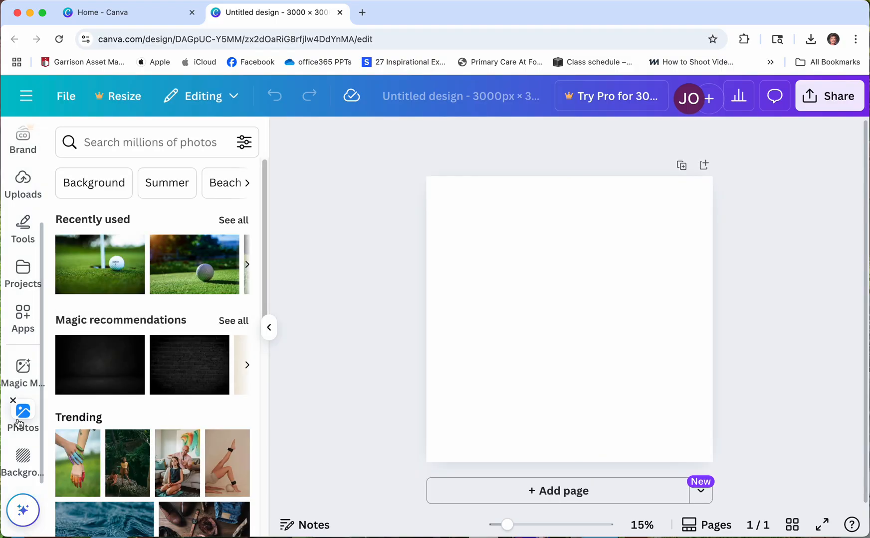
left_click(89, 143)
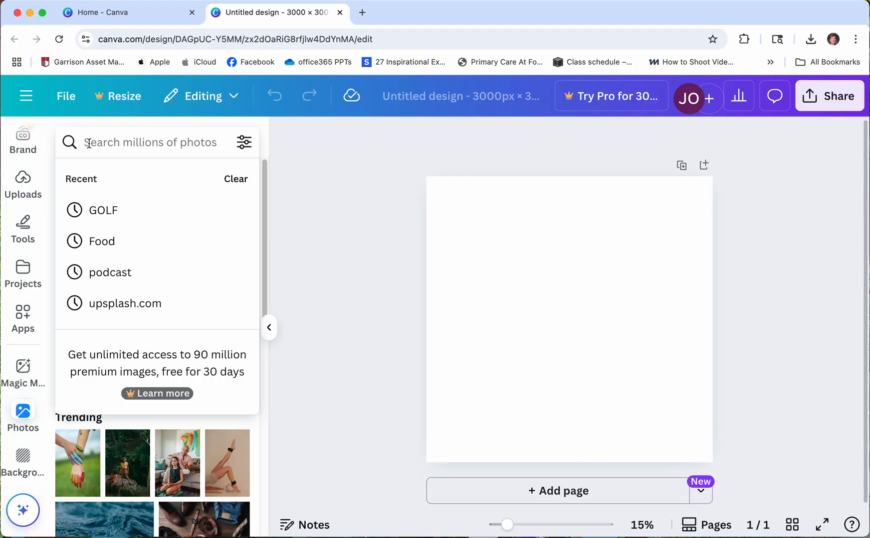
type("golf")
key("Return")
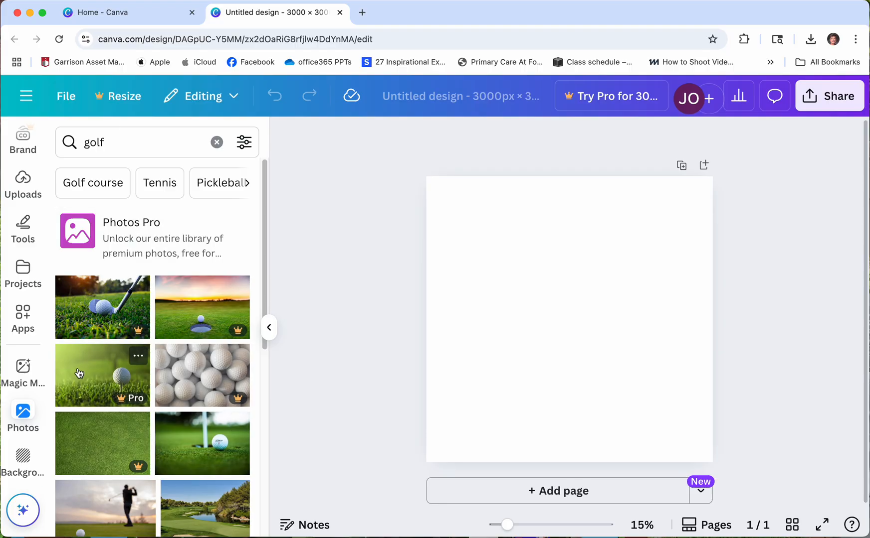
mouse_move(138, 335)
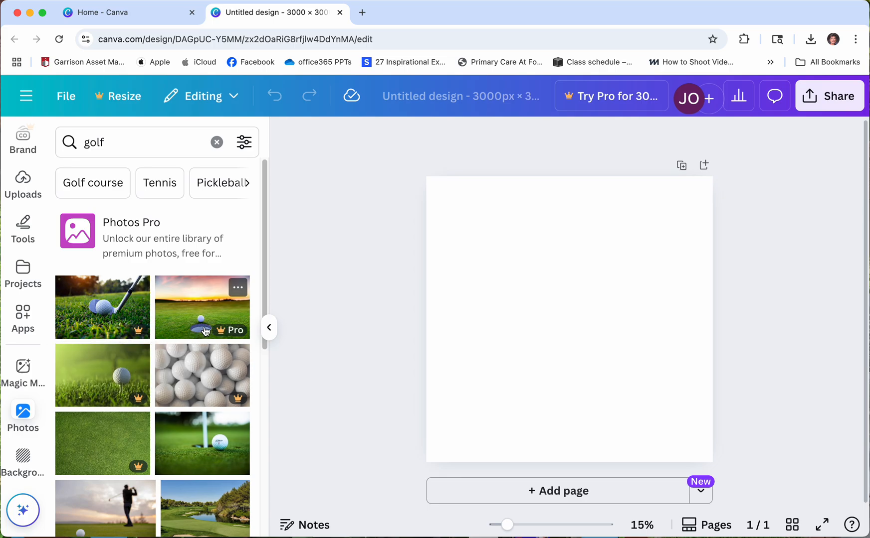
left_click(190, 450)
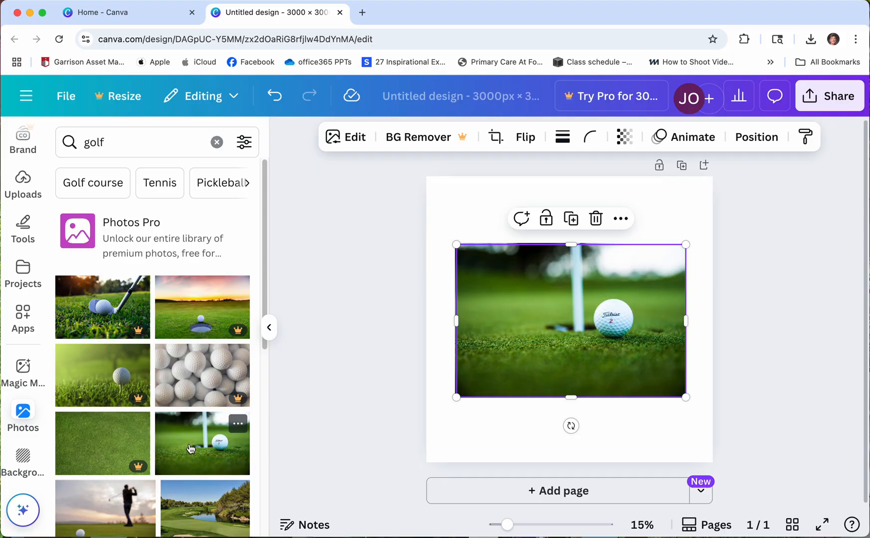
left_click(754, 309)
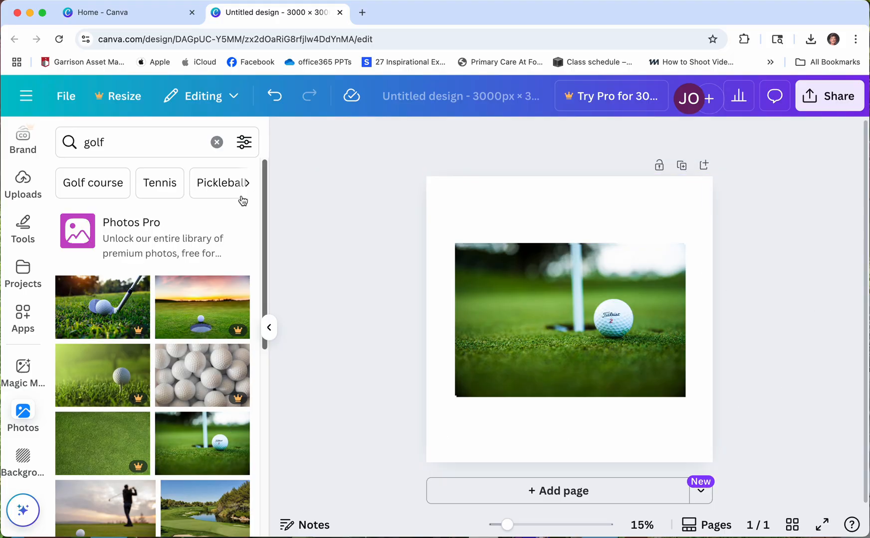
scroll(39, 413, "up", 3)
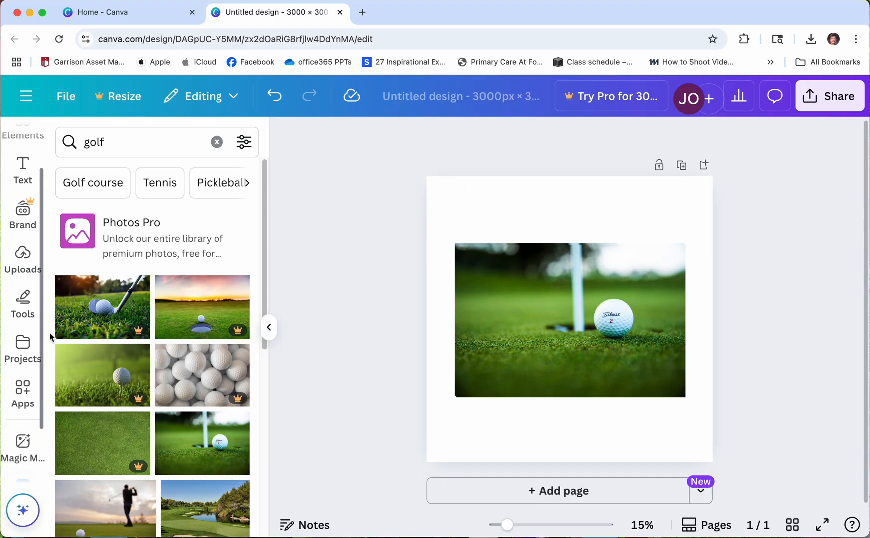
- Add a text box and replace its placeholder text with 'TOP FEMALE GOLFERS'
left_click(24, 228)
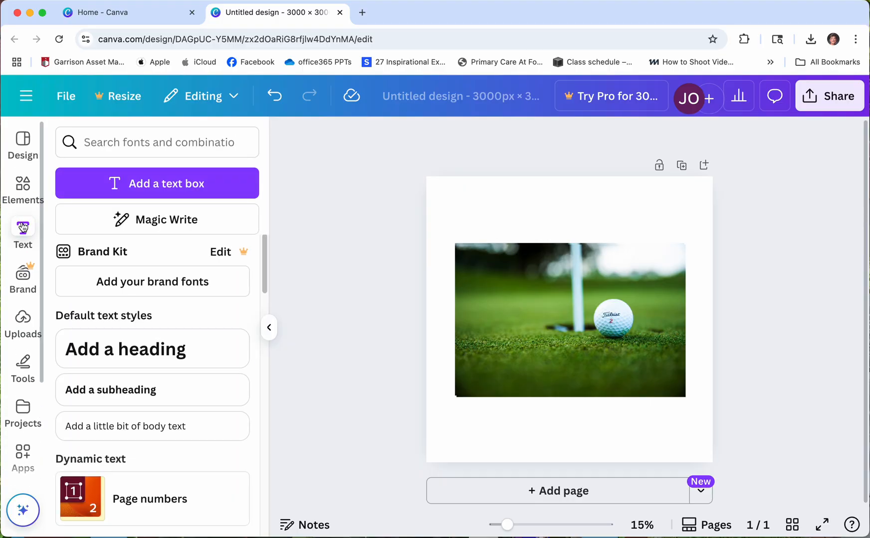
left_click(167, 189)
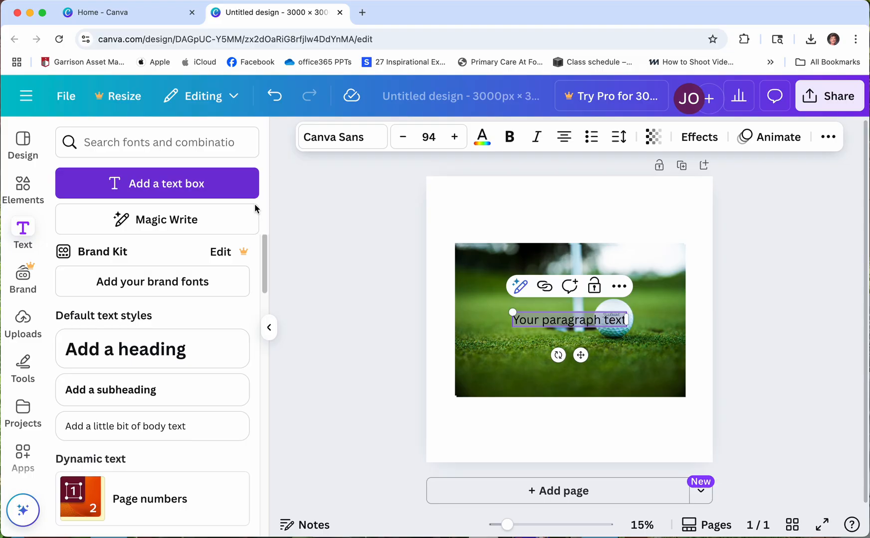
left_click(516, 321)
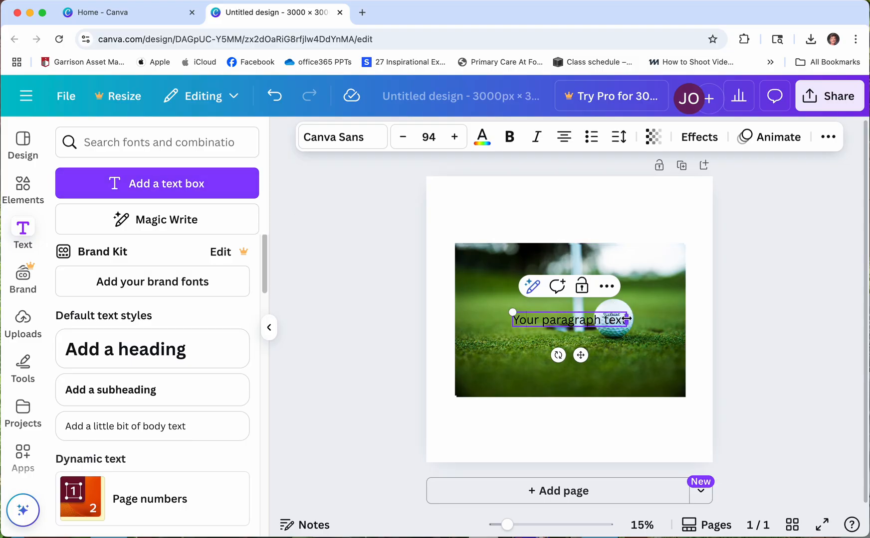
mouse_move(627, 319)
left_mouse_down()
mouse_move(634, 319)
mouse_move(619, 319)
left_mouse_up()
type("TOP F")
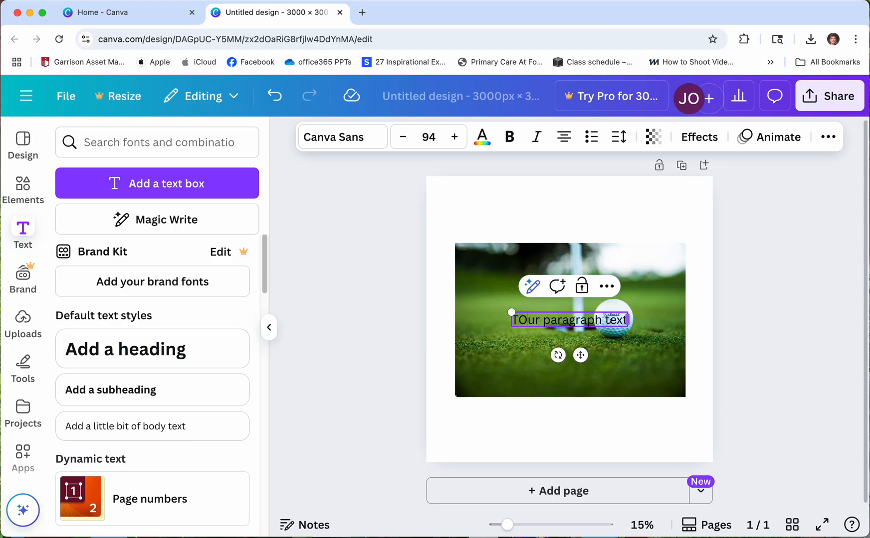
type("EMALE GOL")
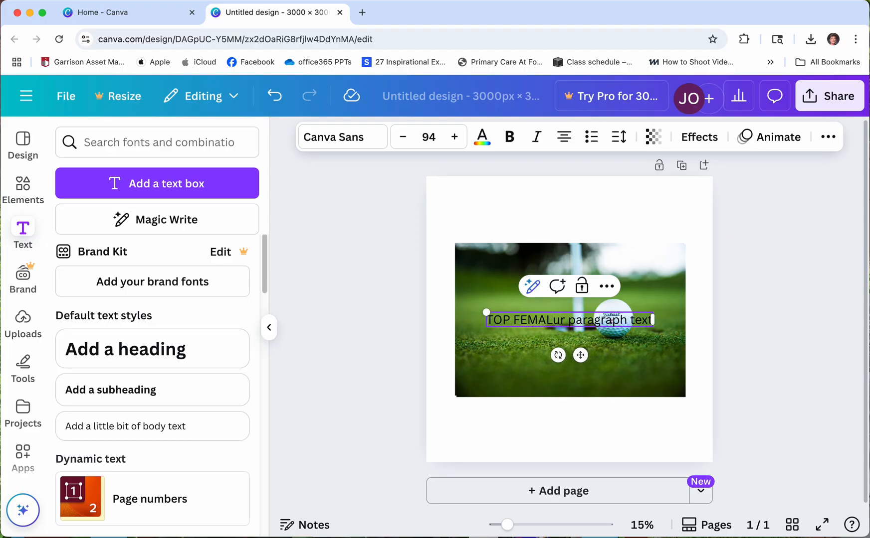
type("FERS")
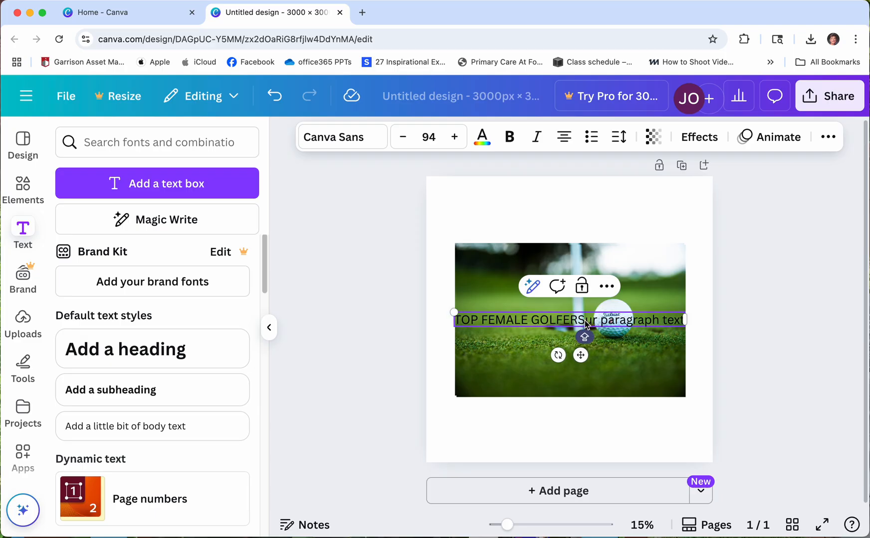
left_click_drag(585, 325, 684, 330)
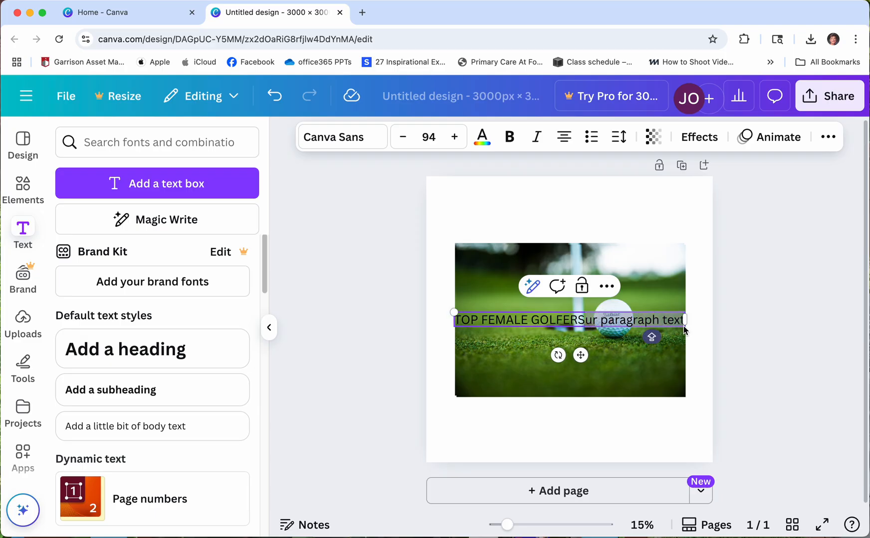
key("BackSpace")
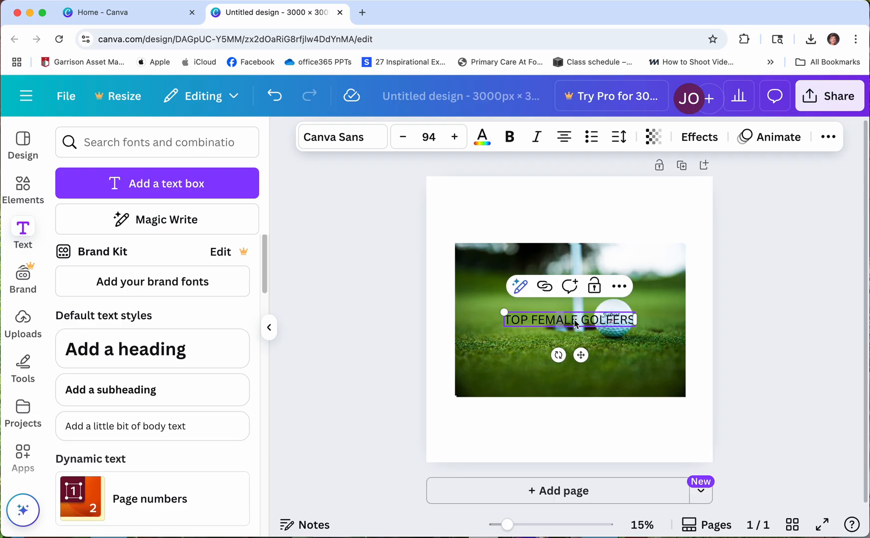
- Move the title near the photo's bottom and make its text white and bold
left_click(590, 321)
left_click_drag(561, 306, 549, 378)
left_click(547, 325)
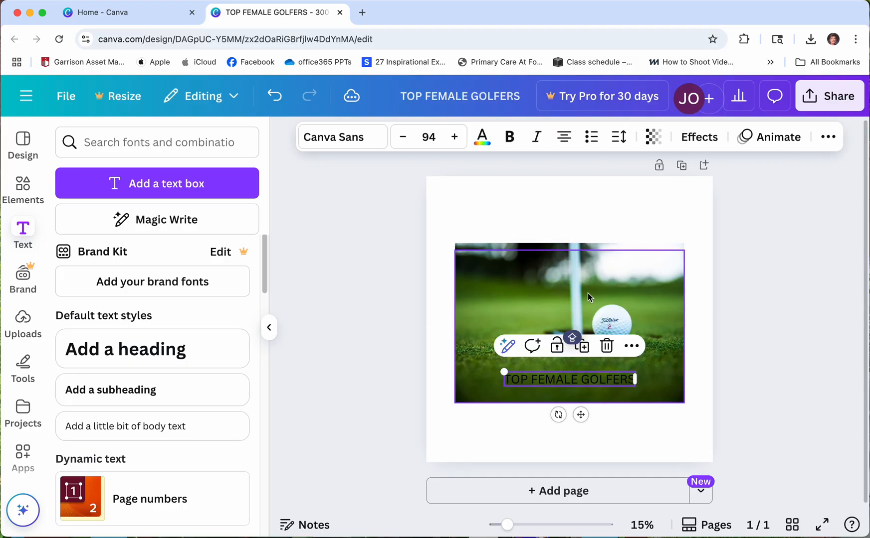
left_click(512, 381)
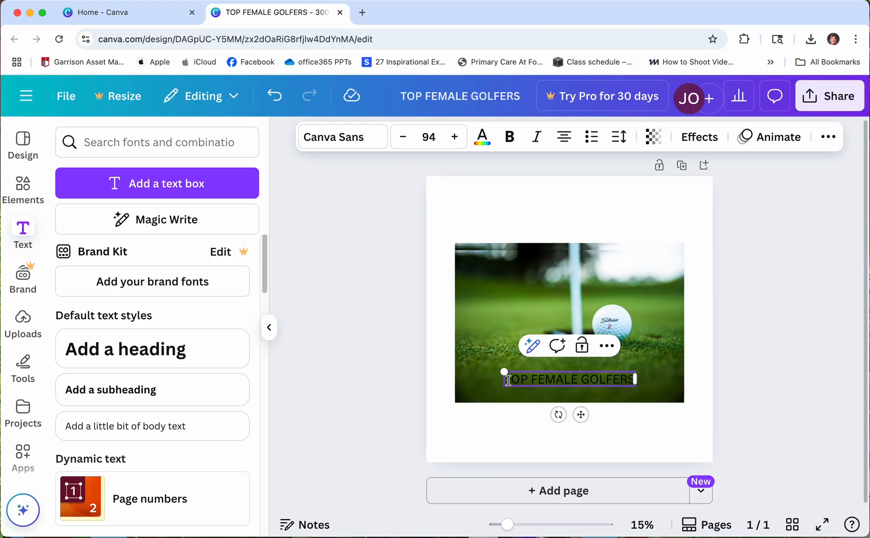
left_click_drag(509, 380, 624, 379)
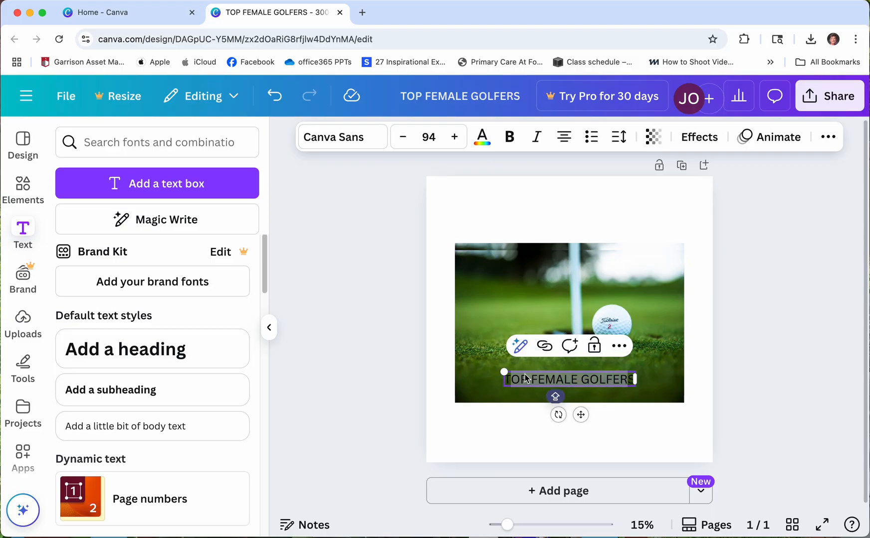
left_click_drag(506, 378, 634, 388)
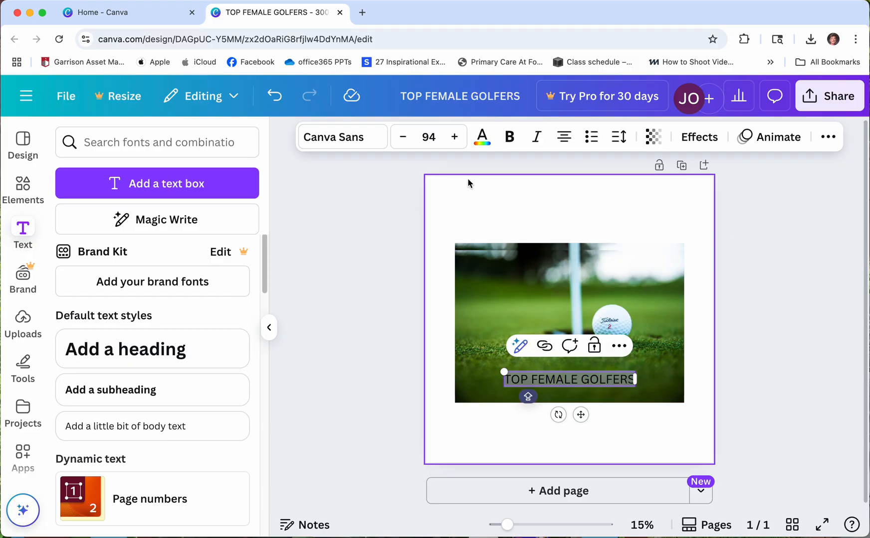
left_click(487, 145)
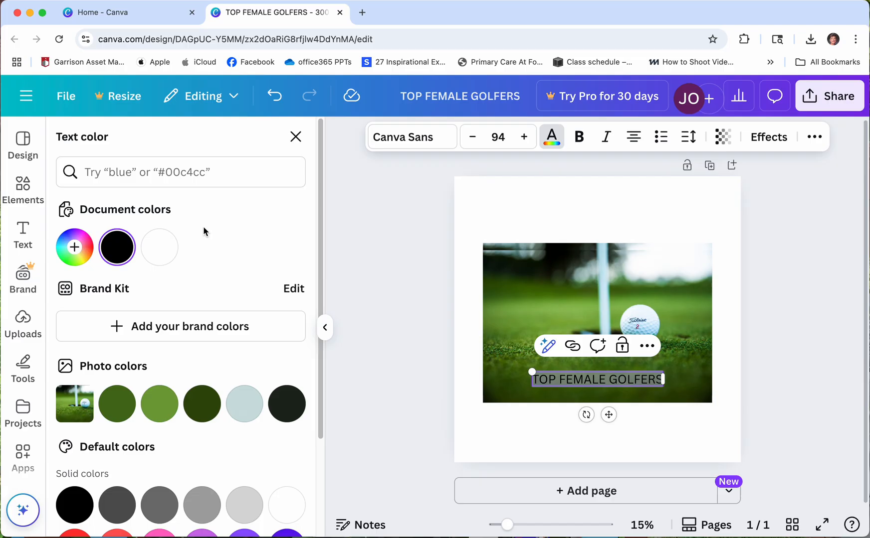
left_click(152, 243)
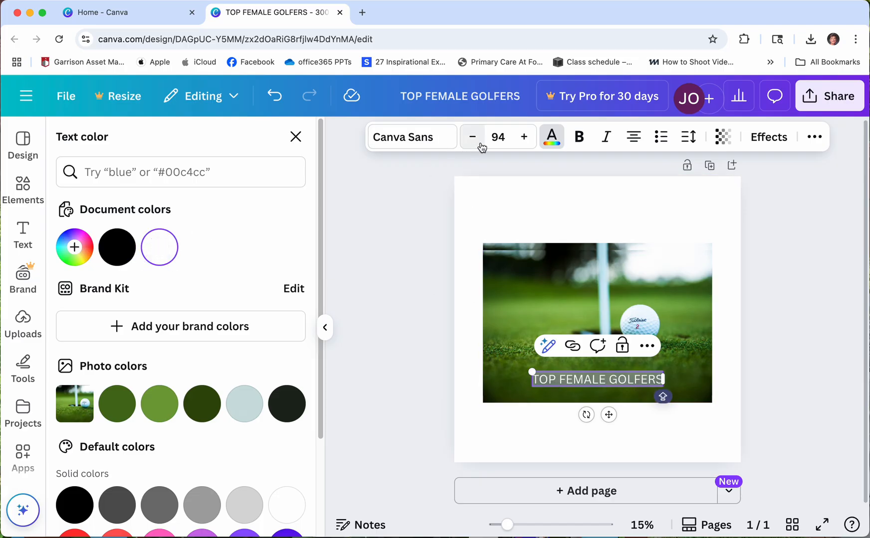
left_click(582, 142)
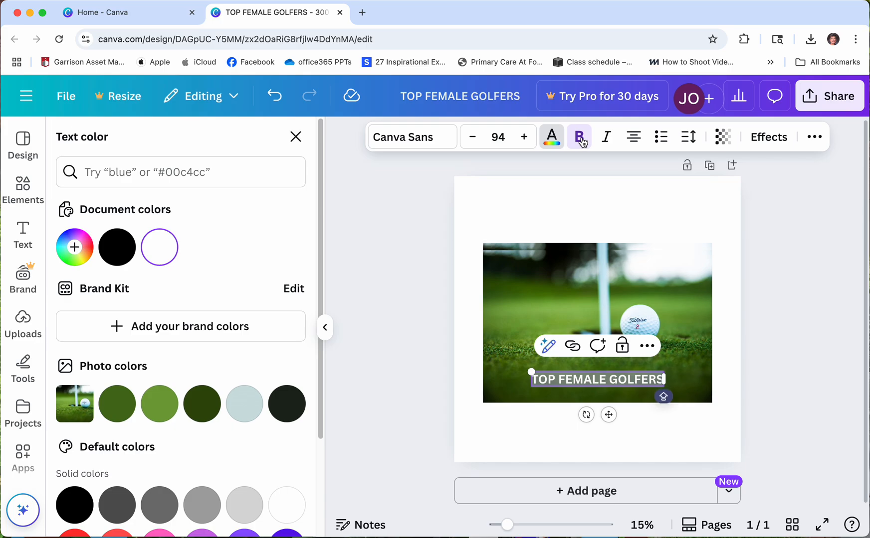
- Enlarge the title's font size to 134, then deselect it
left_click(529, 143)
left_click(528, 143)
left_click(526, 142)
left_click(525, 142)
left_click(525, 142)
left_click(525, 143)
left_click(525, 142)
left_click(525, 142)
left_click(524, 142)
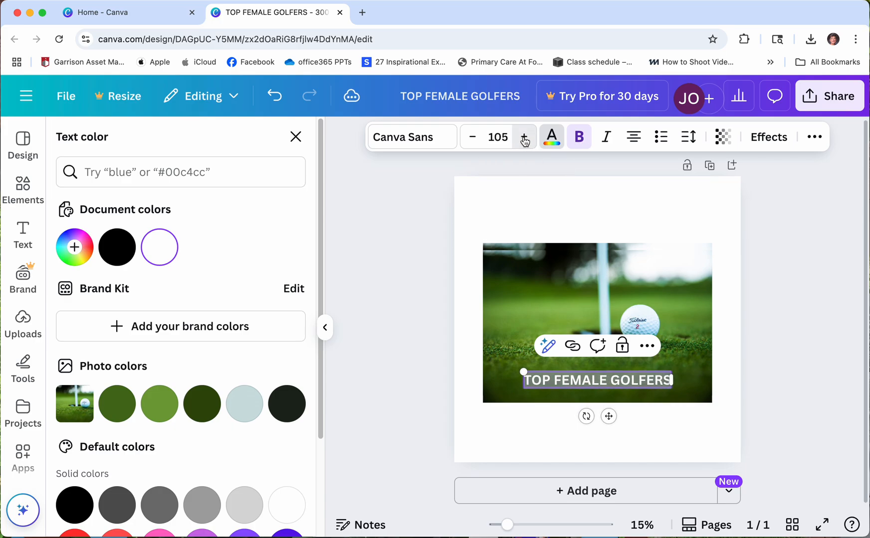
left_click(525, 142)
left_click(524, 142)
left_click(525, 142)
left_click(524, 142)
left_click(525, 143)
left_click(525, 142)
left_click(525, 142)
left_click(524, 142)
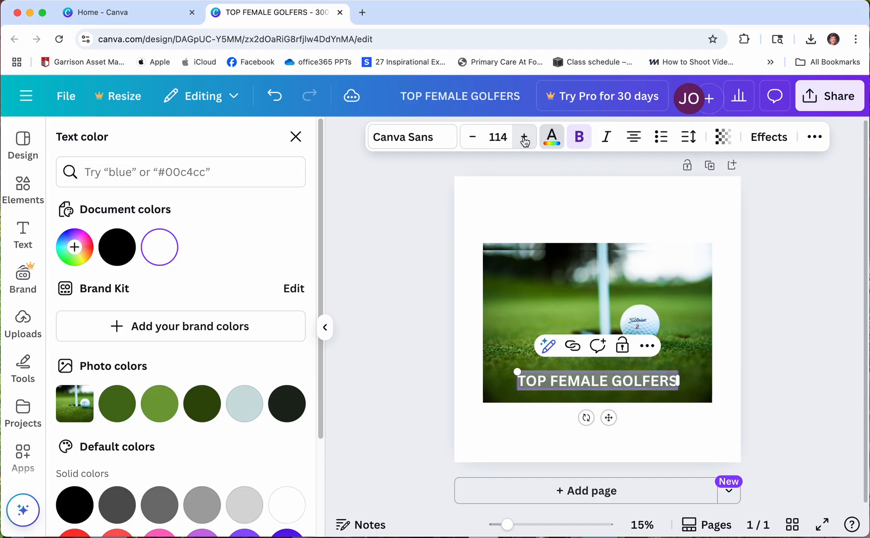
left_click(525, 142)
left_click(524, 142)
triple_click(525, 142)
triple_click(524, 142)
left_click(524, 142)
left_click(524, 142)
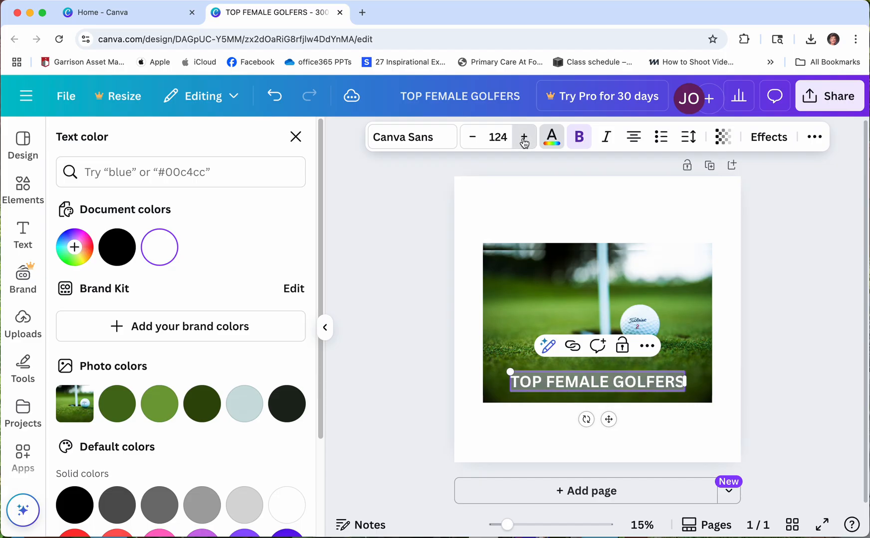
left_click(525, 143)
left_click(524, 143)
triple_click(525, 143)
left_click(524, 143)
left_click(524, 143)
left_click(525, 143)
left_click(525, 143)
left_click(525, 144)
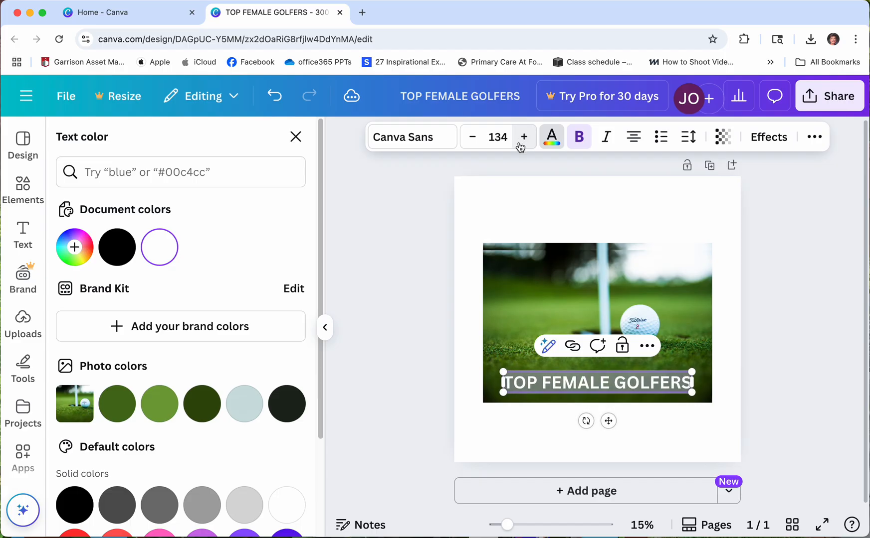
left_click(672, 240)
left_click(669, 218)
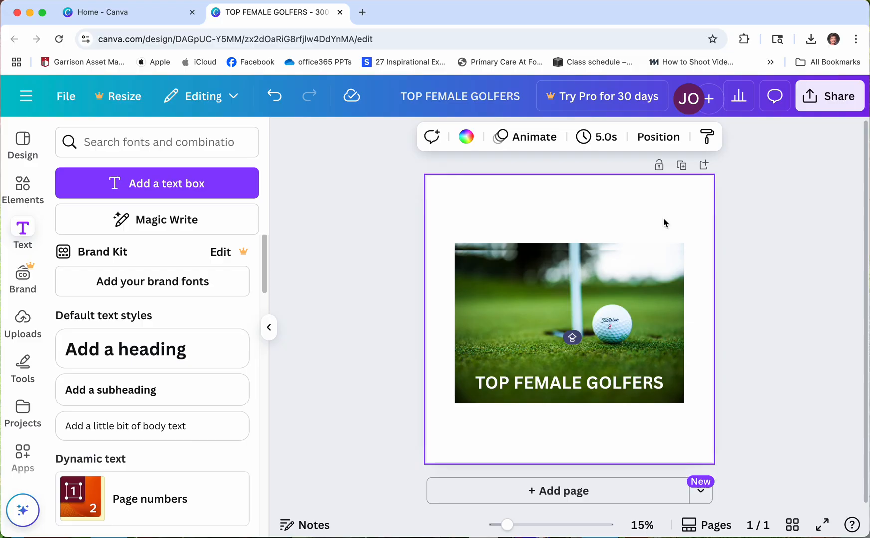
- Add a new text box reading 'HOSTED BY PGA CHAMP' followed by the host's name
left_click(165, 190)
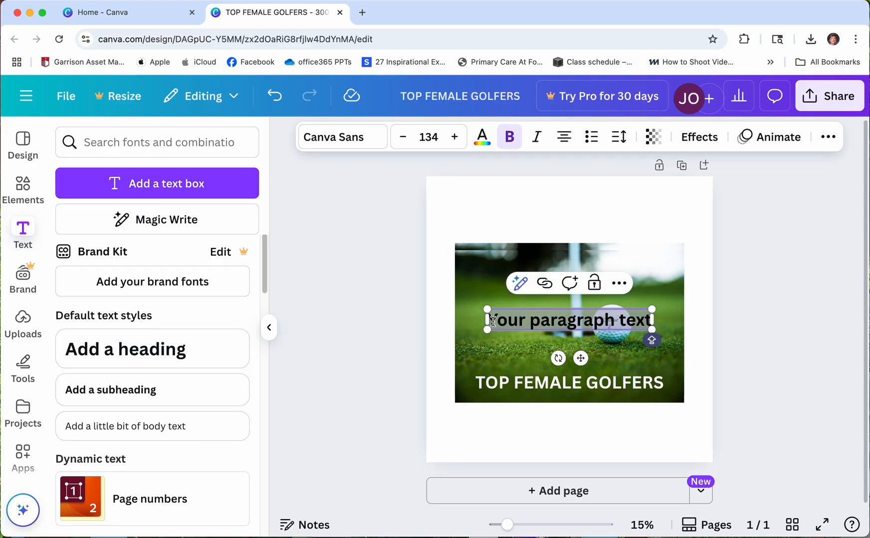
left_click_drag(493, 320, 648, 320)
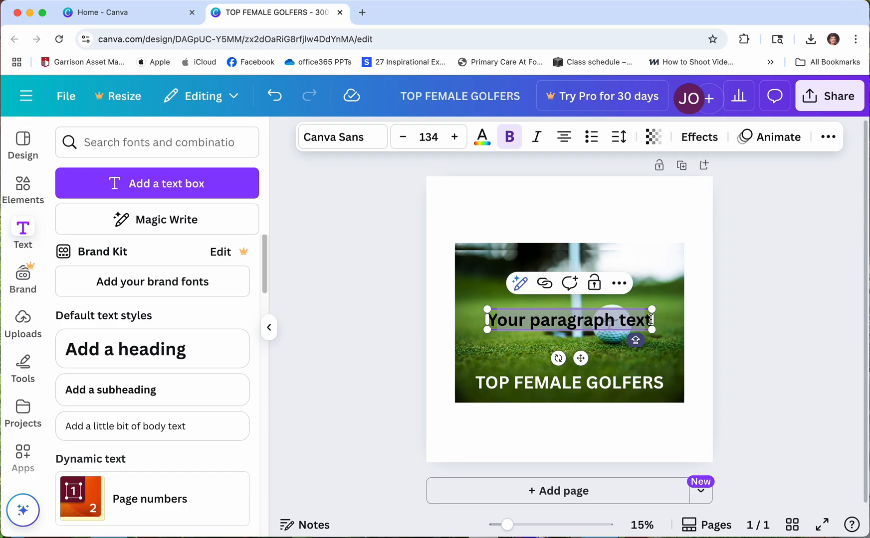
type("t")
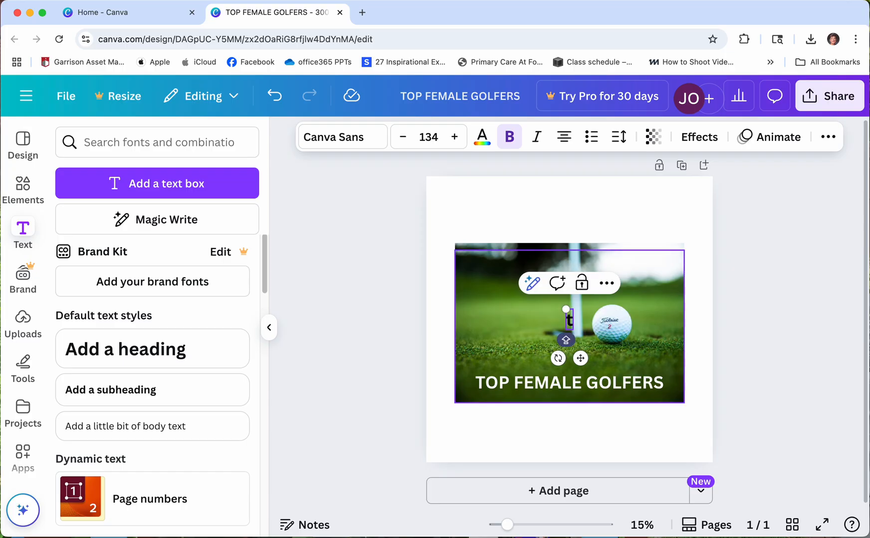
left_click_drag(568, 322, 571, 322)
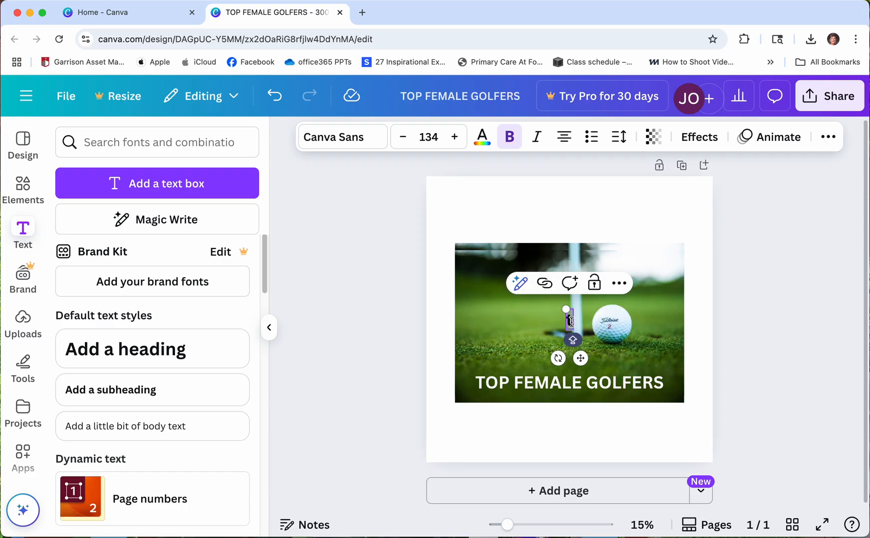
type("HOSTED BY")
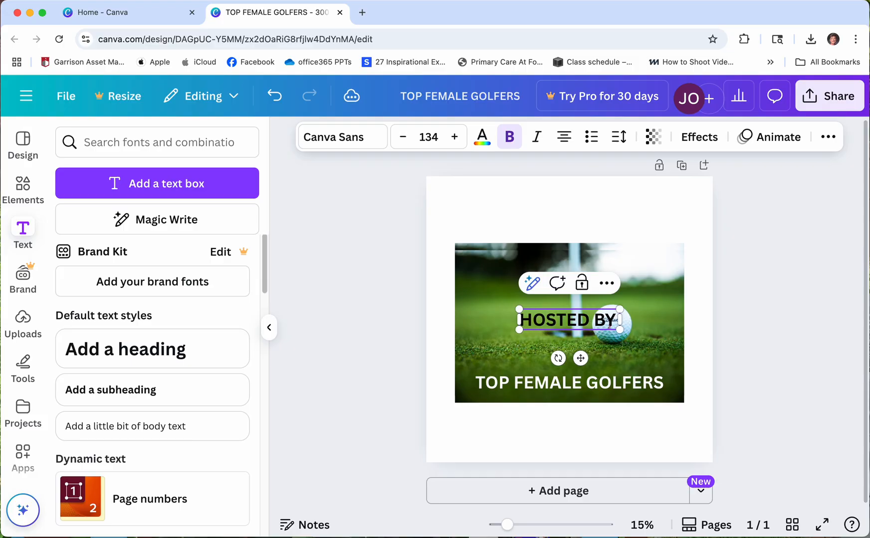
type(" PGS")
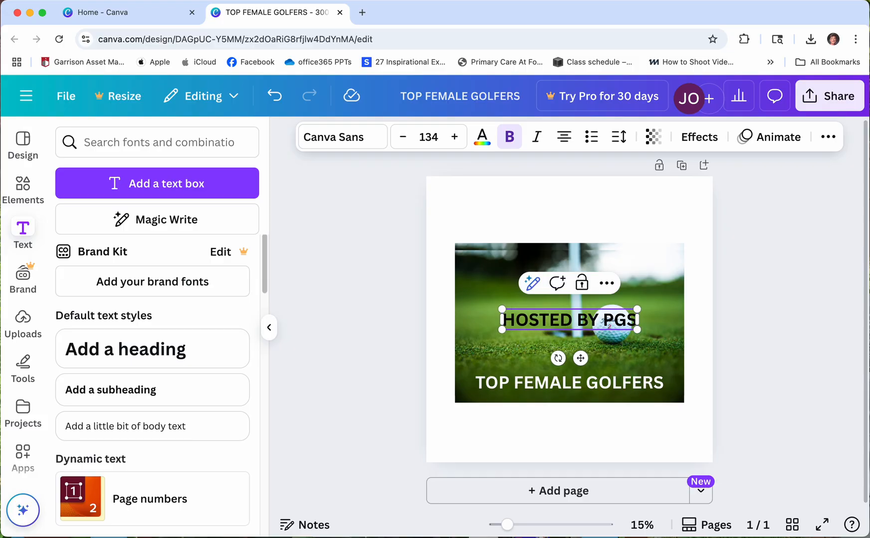
key("BackSpace")
type("A CHAMP")
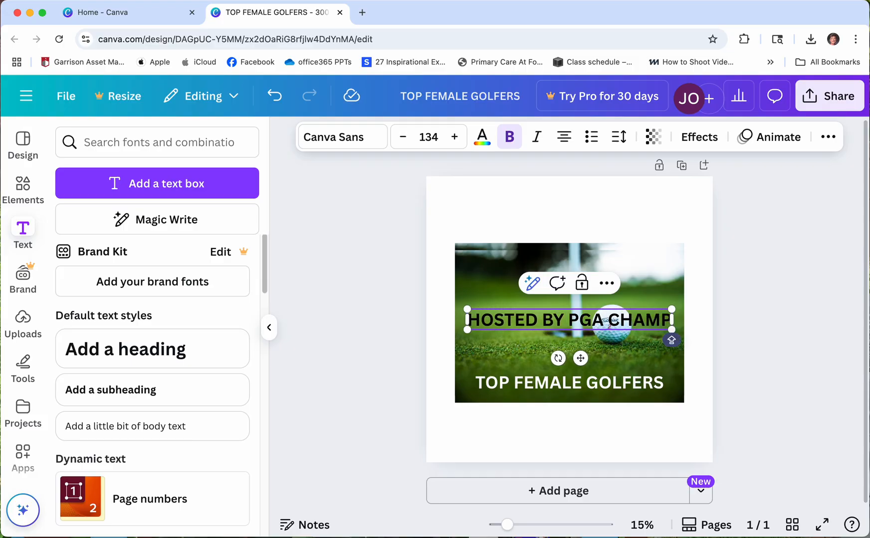
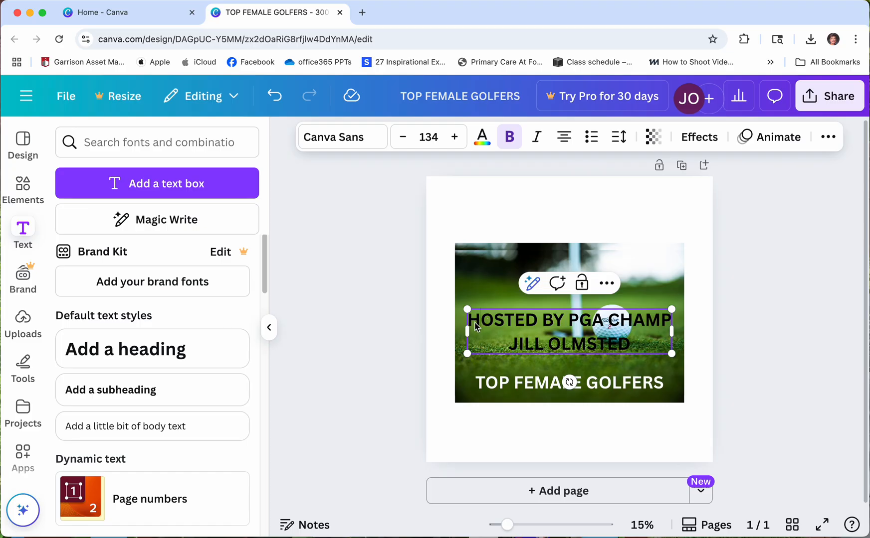
left_click_drag(473, 319, 662, 345)
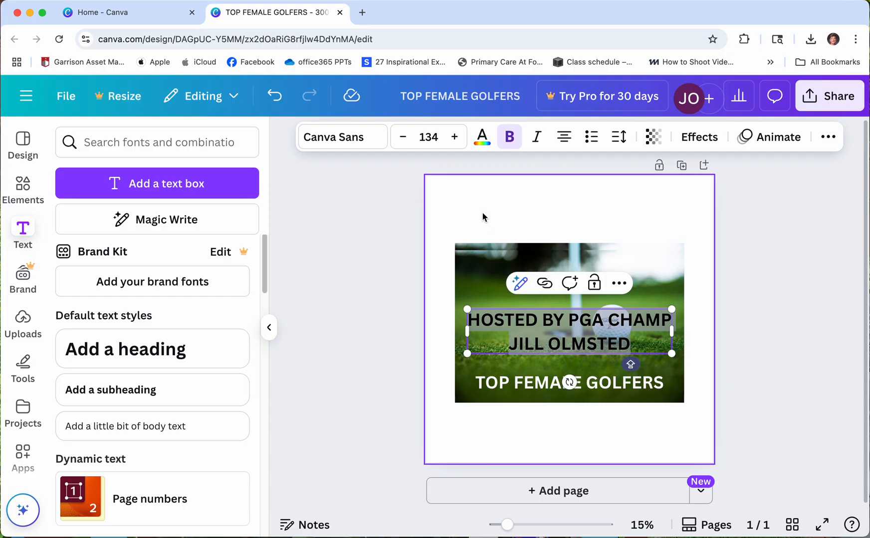
- Make the credit text white and start reducing its font size
left_click(482, 137)
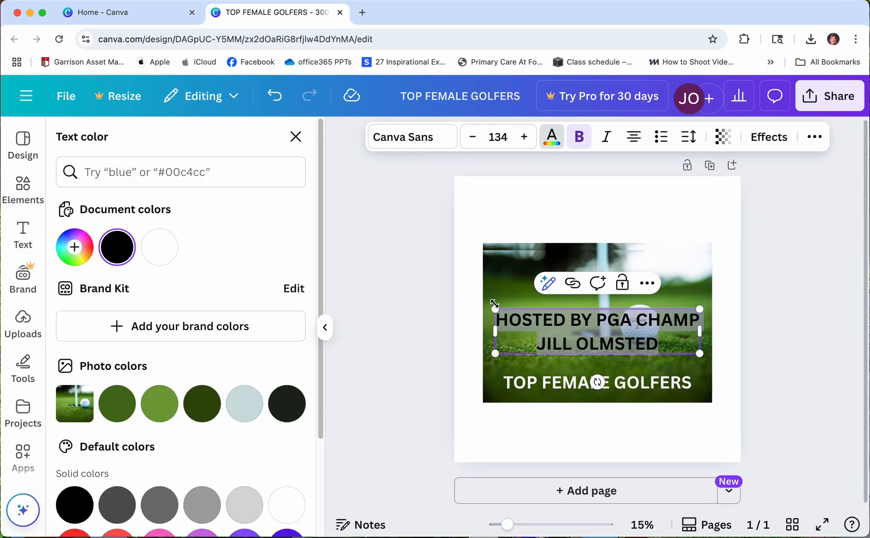
left_click(159, 249)
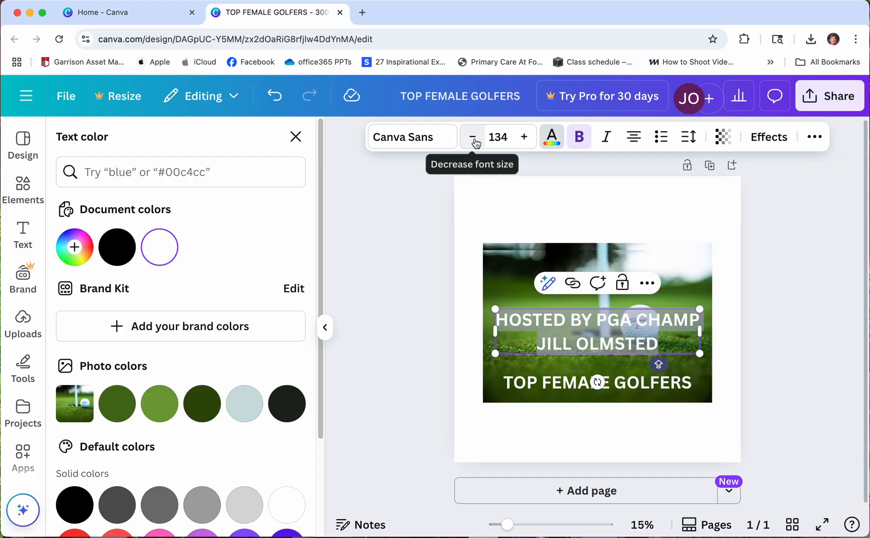
left_click_drag(475, 144, 475, 143)
left_click(667, 269)
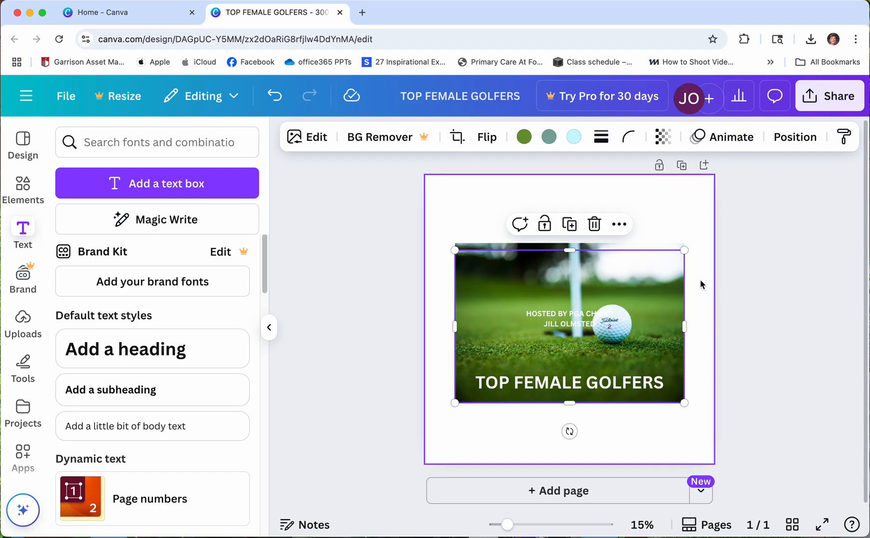
- Move the credit text box to the photo's top-left corner
left_click(568, 317)
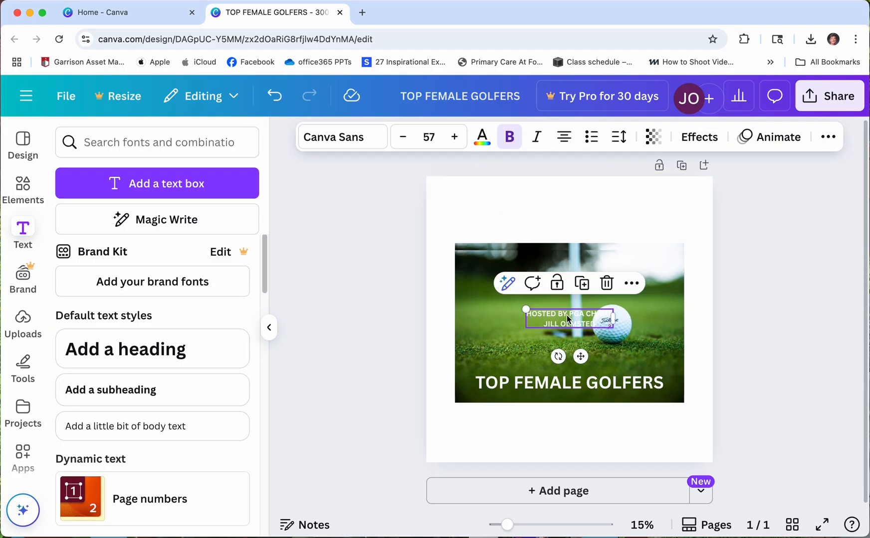
left_click_drag(567, 319, 501, 257)
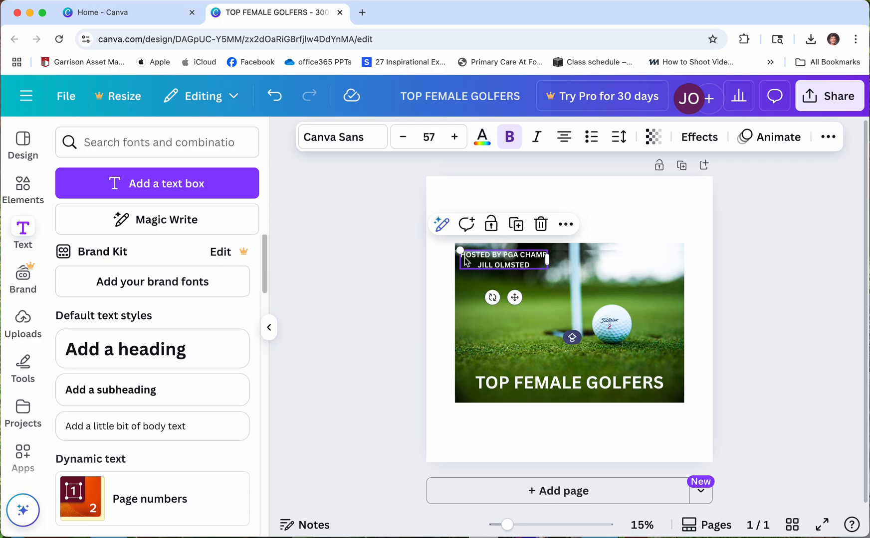
left_click(464, 257)
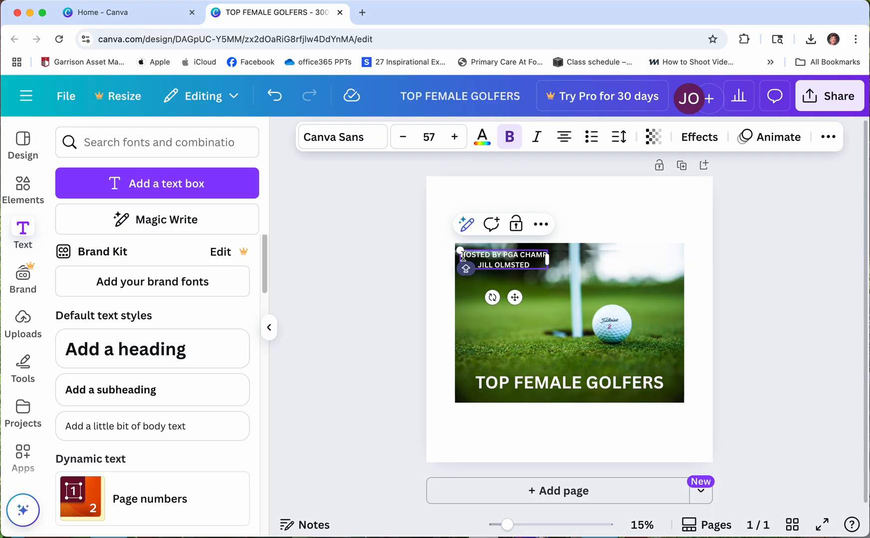
left_click_drag(463, 257, 532, 255)
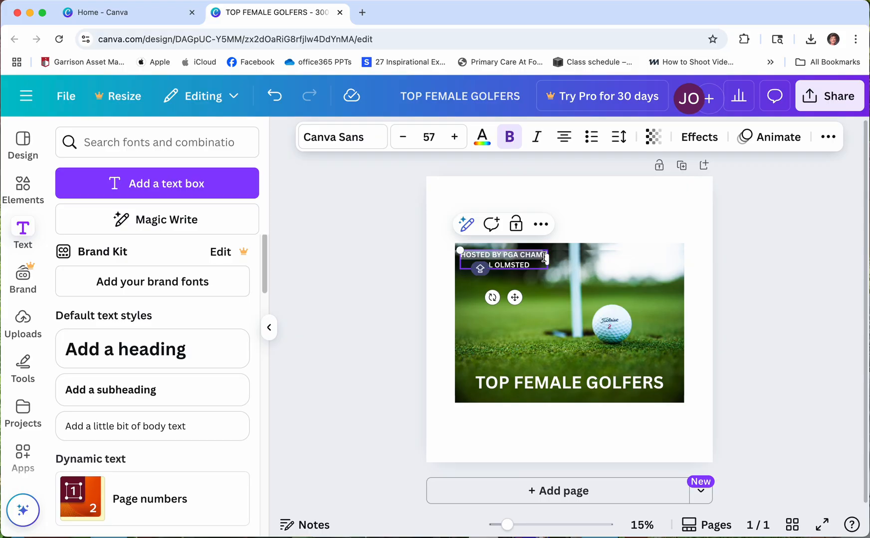
- Reduce the credit's font size to 49 and nudge it slightly down and left
left_click(402, 138)
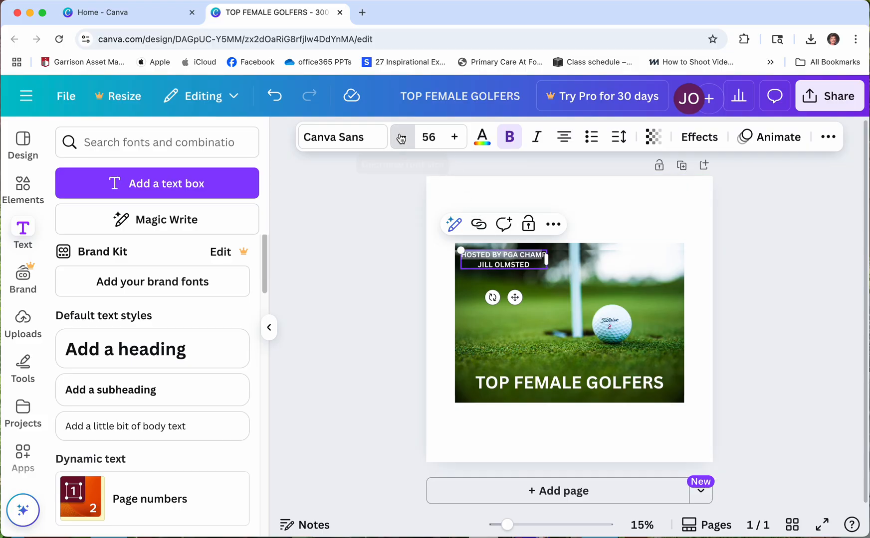
left_click(402, 138)
left_click(402, 138)
left_click(402, 138)
left_click(402, 138)
left_click(402, 137)
left_click(401, 138)
left_click(402, 137)
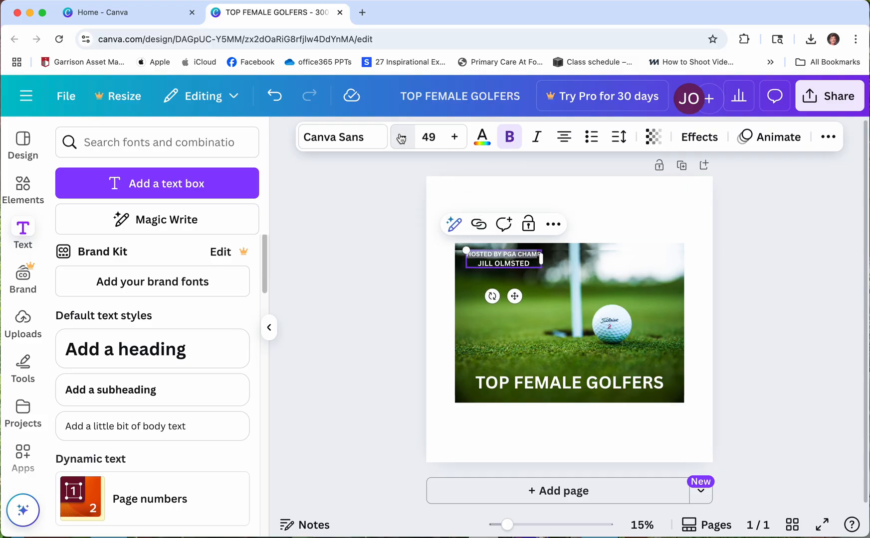
left_click(402, 137)
left_click(401, 137)
left_click(402, 137)
left_click(544, 291)
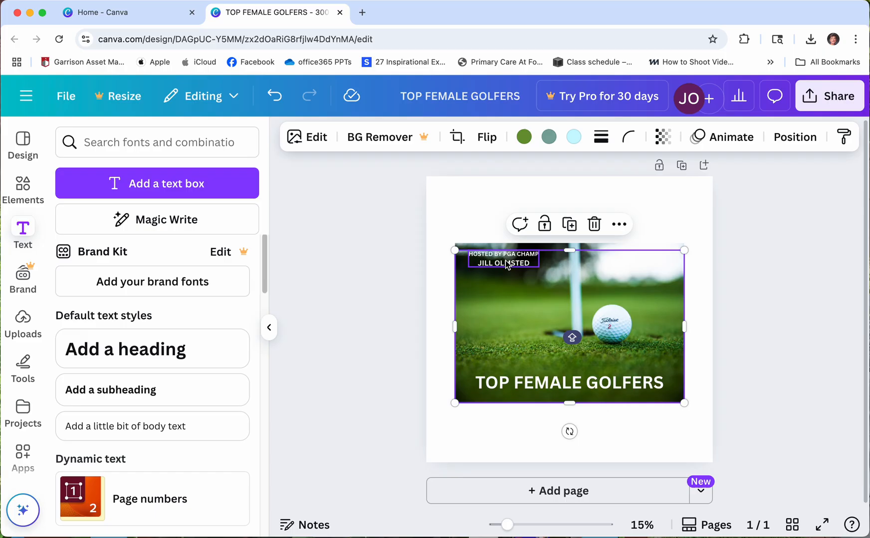
left_click_drag(507, 264, 496, 274)
left_click(553, 261)
left_click(657, 222)
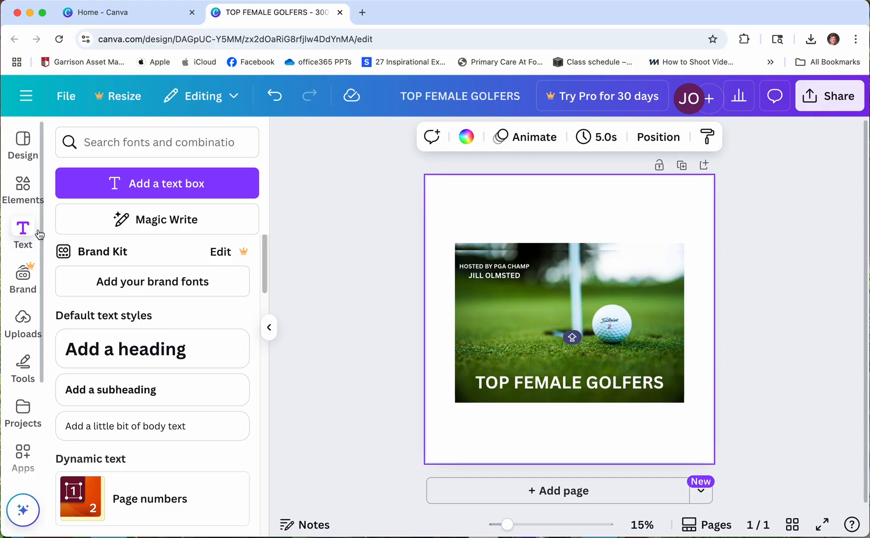
- Close the Text side panel, deselect the page, and save via File > Save
left_click(35, 253)
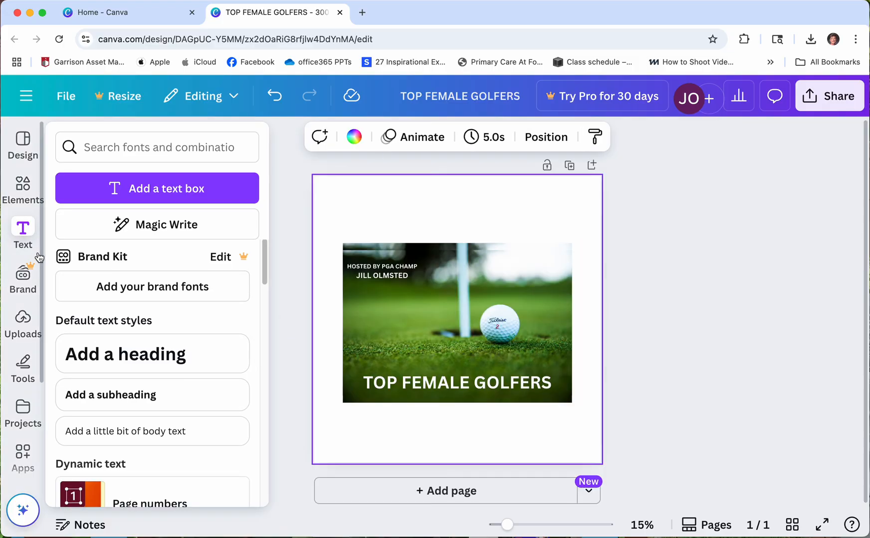
left_click_drag(41, 263, 40, 404)
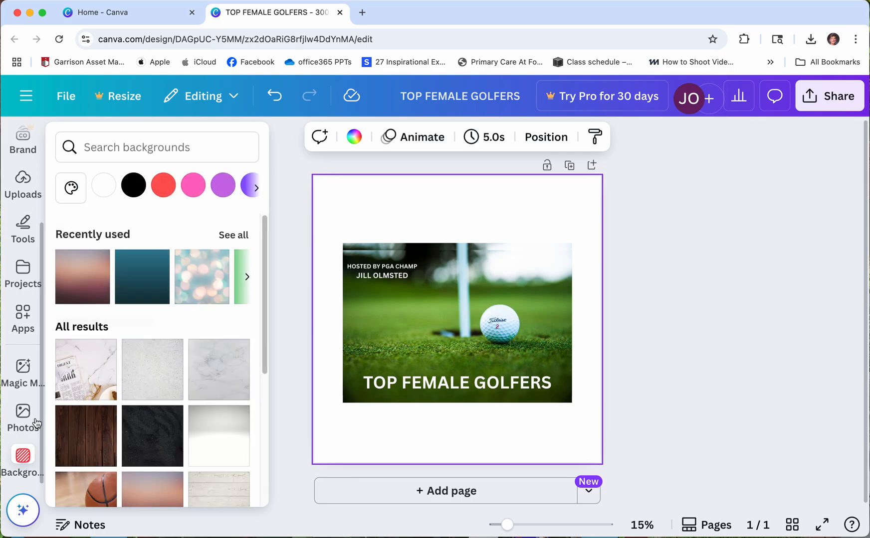
mouse_move(45, 380)
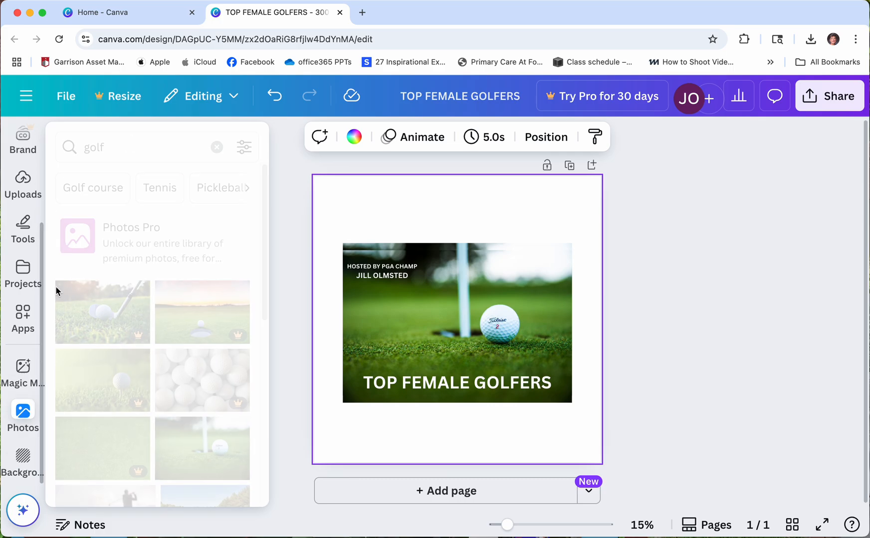
left_click(705, 263)
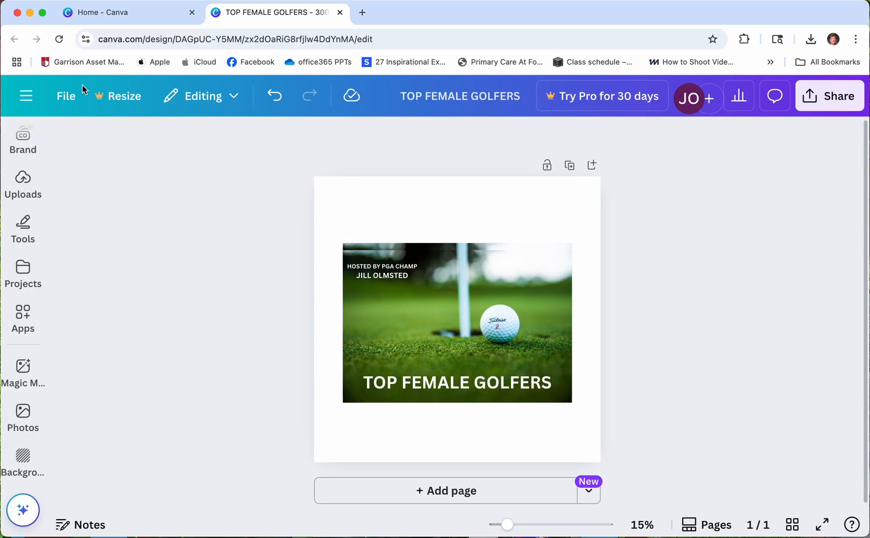
left_click(65, 95)
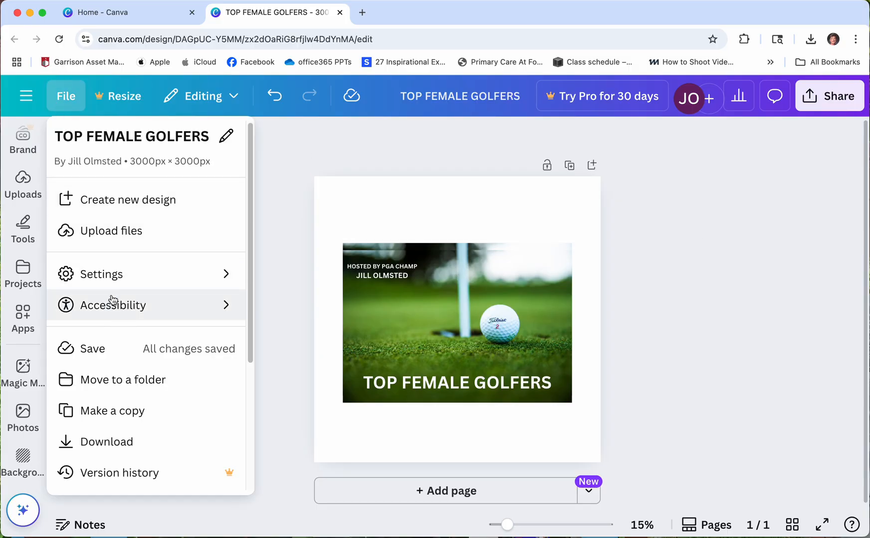
left_click(99, 352)
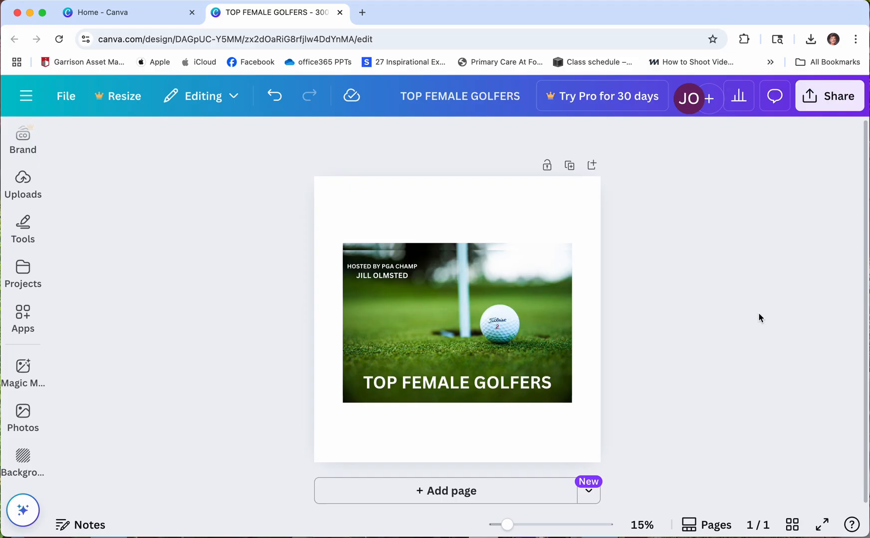
- Download the design as a PNG from the Share menu
left_click(829, 101)
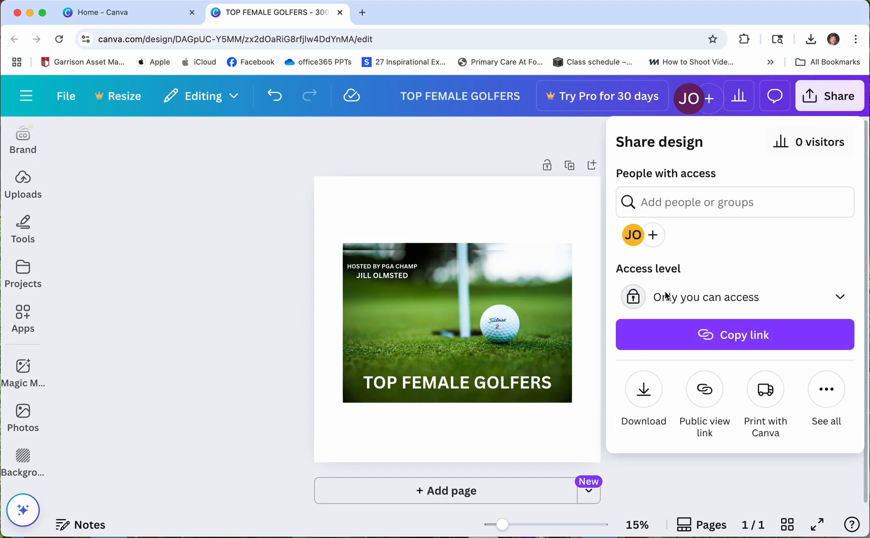
left_click(648, 402)
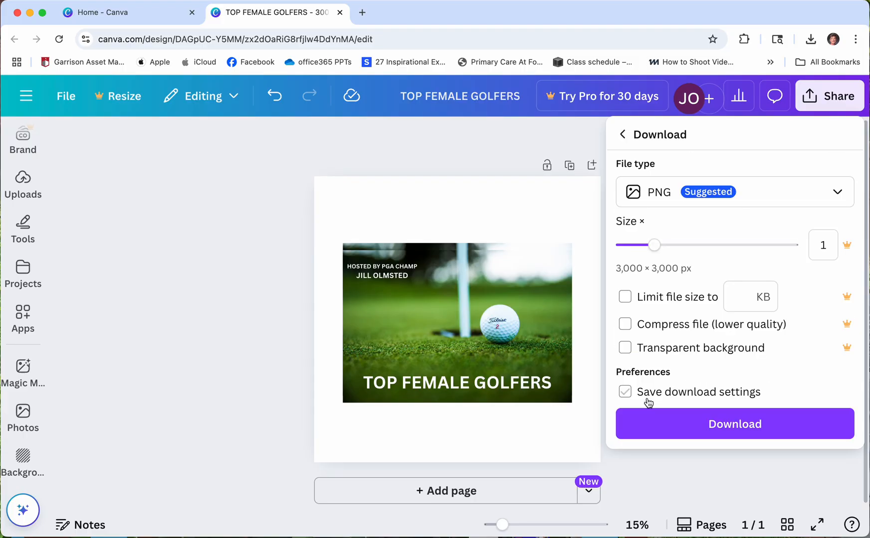
left_click(654, 423)
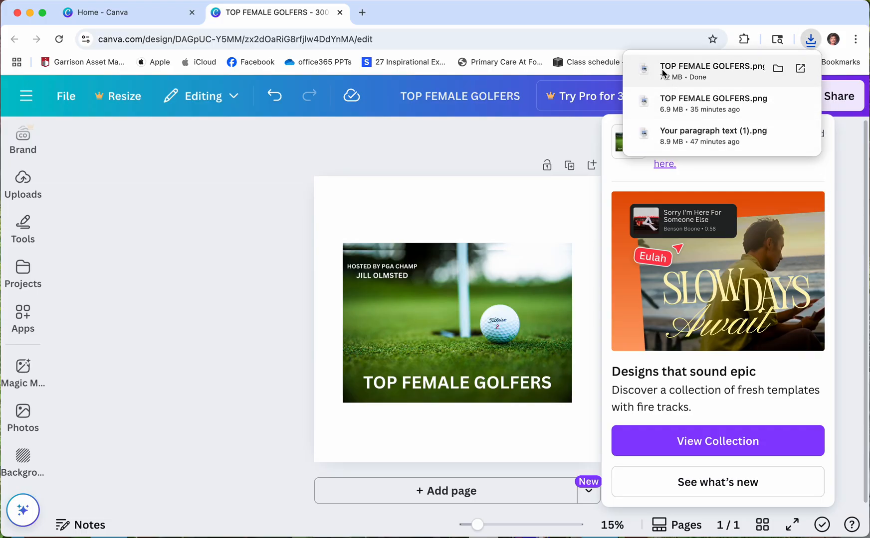
left_click(658, 70)
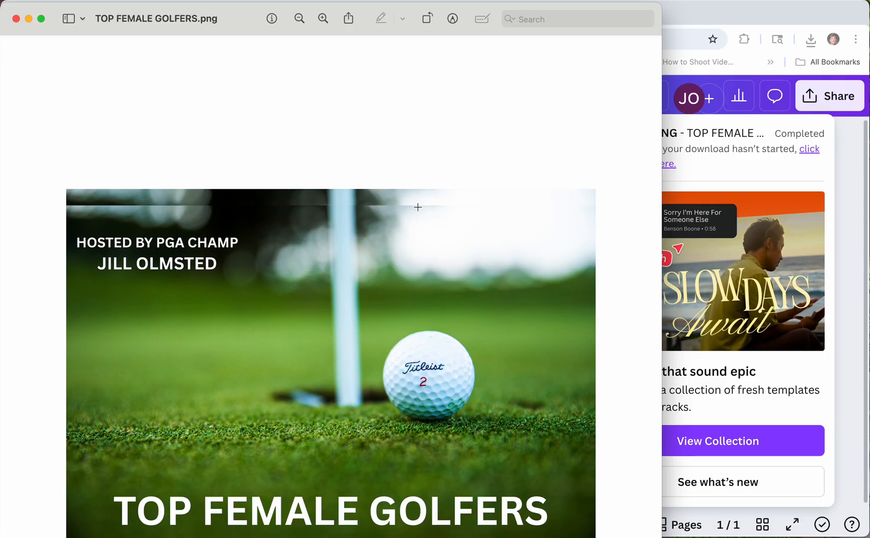
left_click(16, 19)
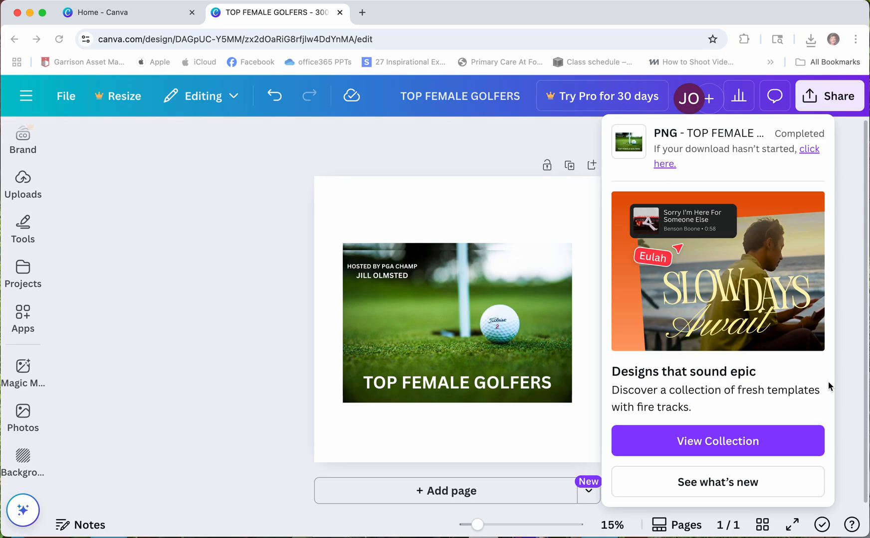